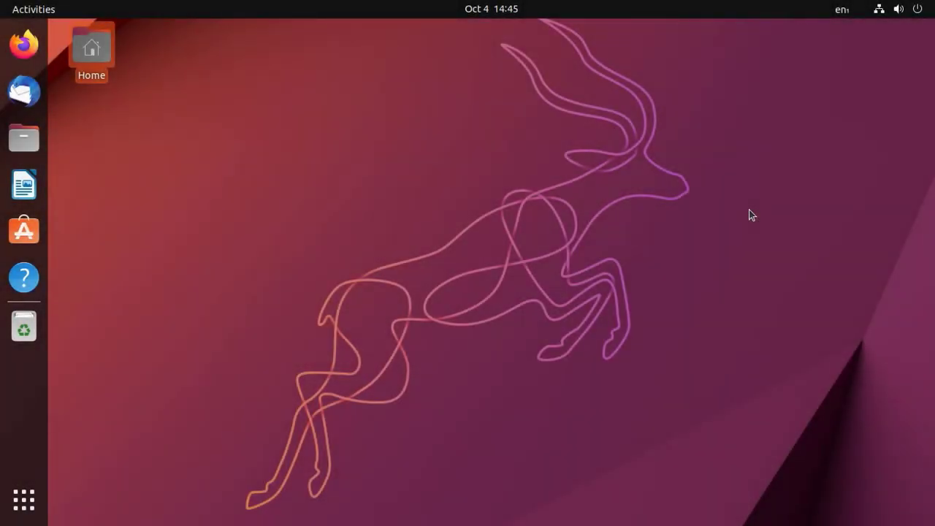
Open the system quick settings and view the available power-off options, then collapse them.
click(910, 12)
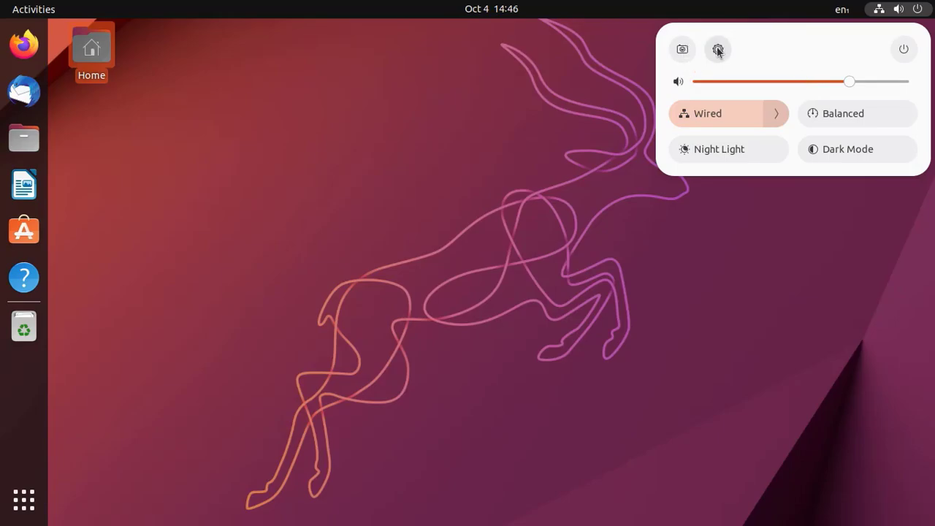
click(903, 51)
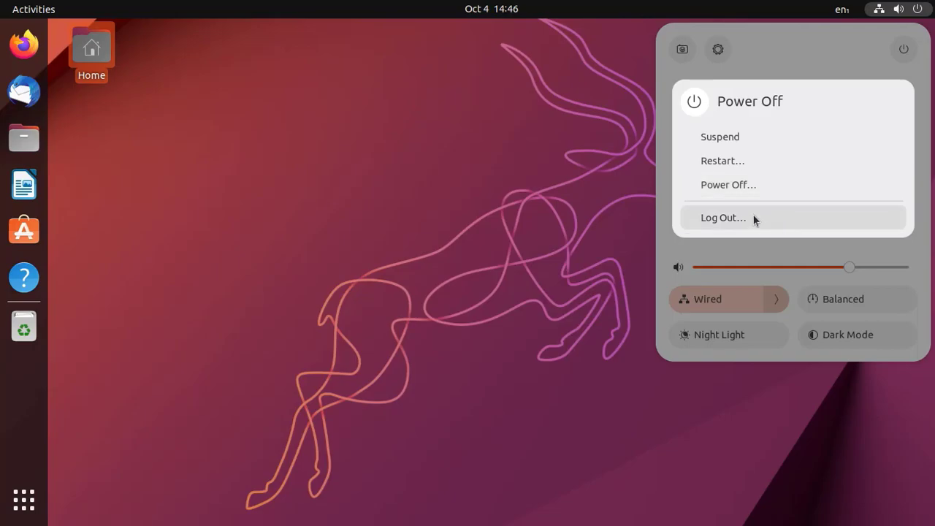
click(828, 82)
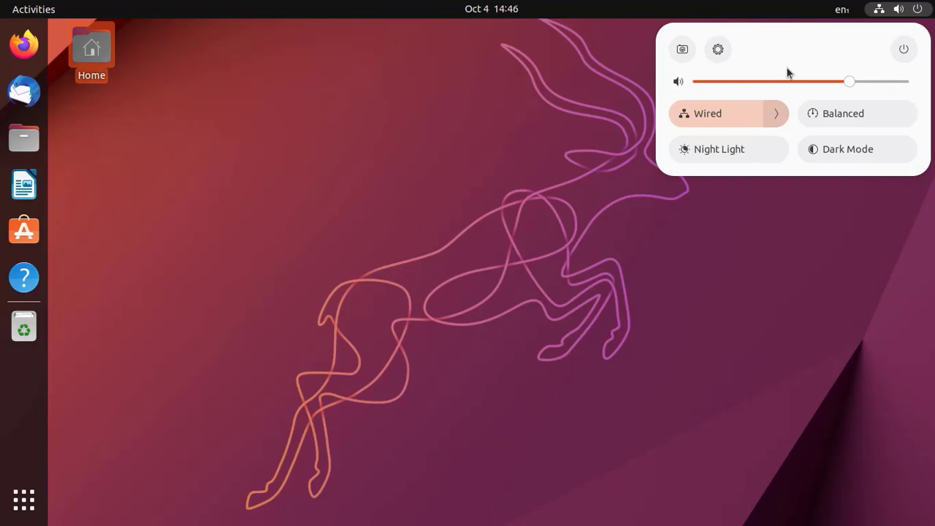
Switch the power mode to Power Saver and back to Balanced, and dismiss the quick settings.
click(852, 115)
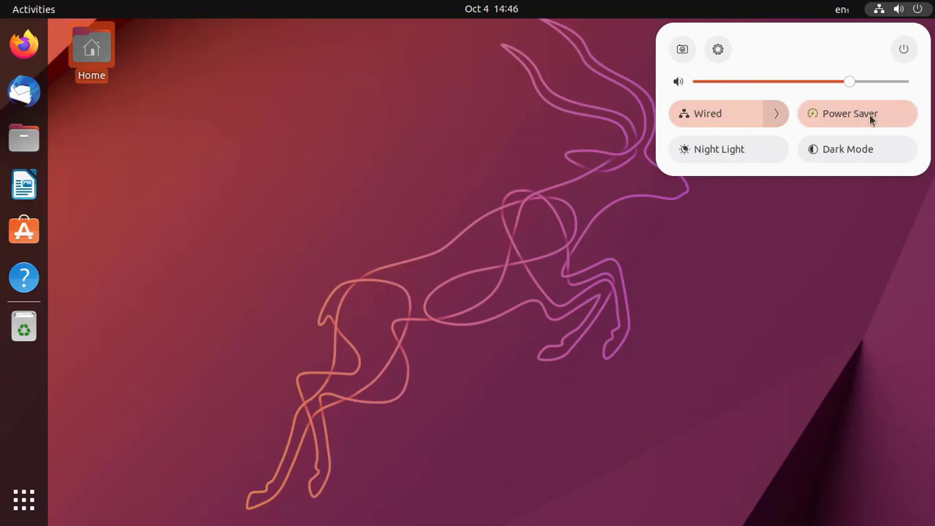
click(864, 119)
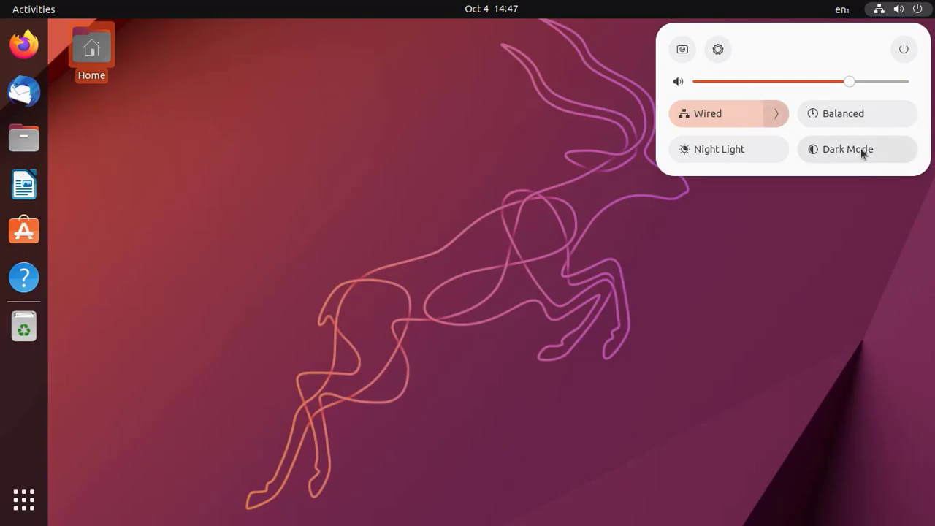
key(Escape)
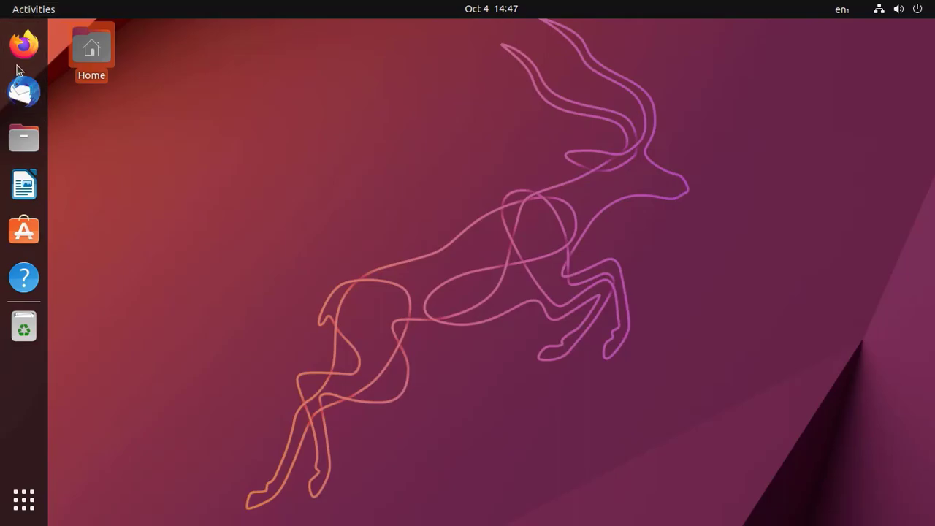
Open the Terminal and check the kernel release with uname -r, highlighting the version in the output.
click(26, 498)
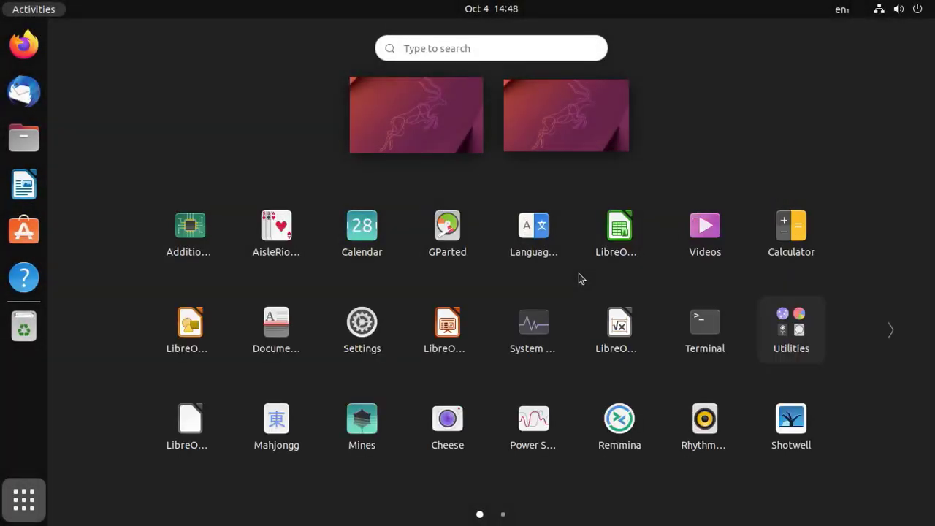
click(713, 329)
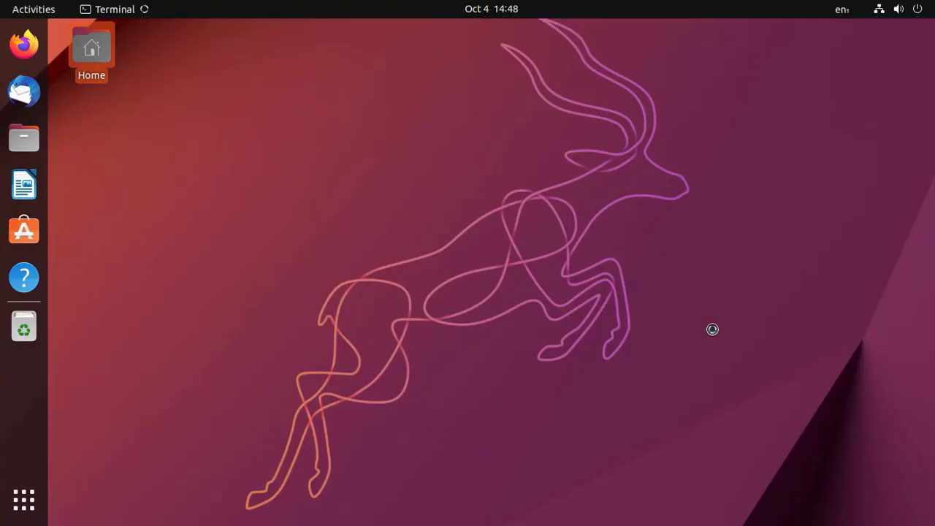
text(uname -r)
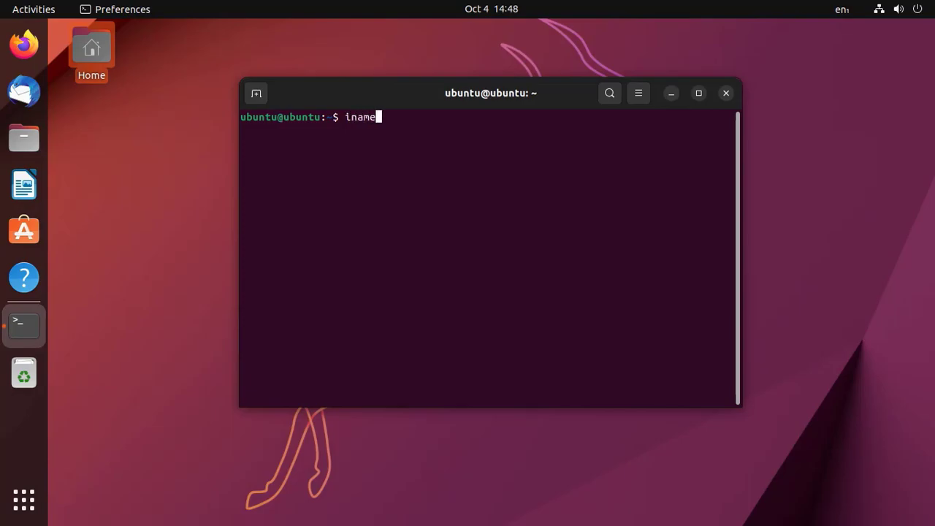
key(Return)
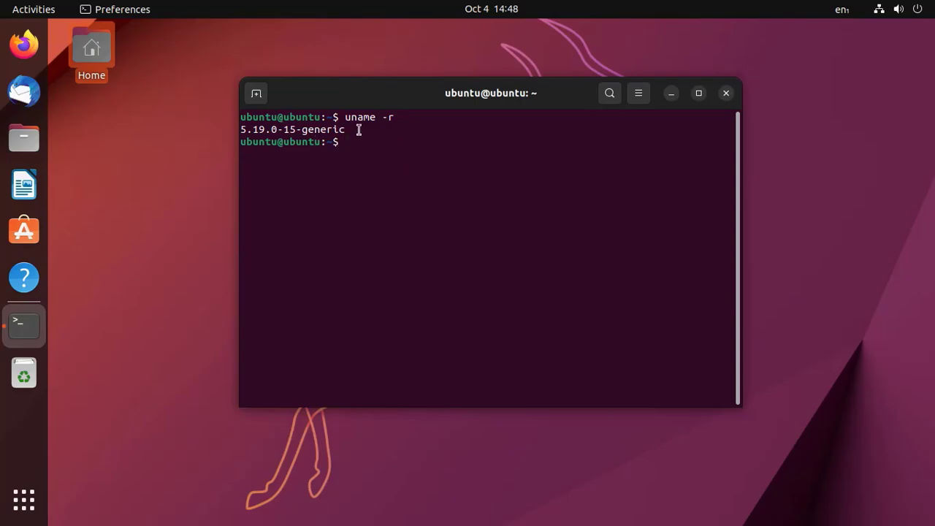
drag(241, 128, 347, 129)
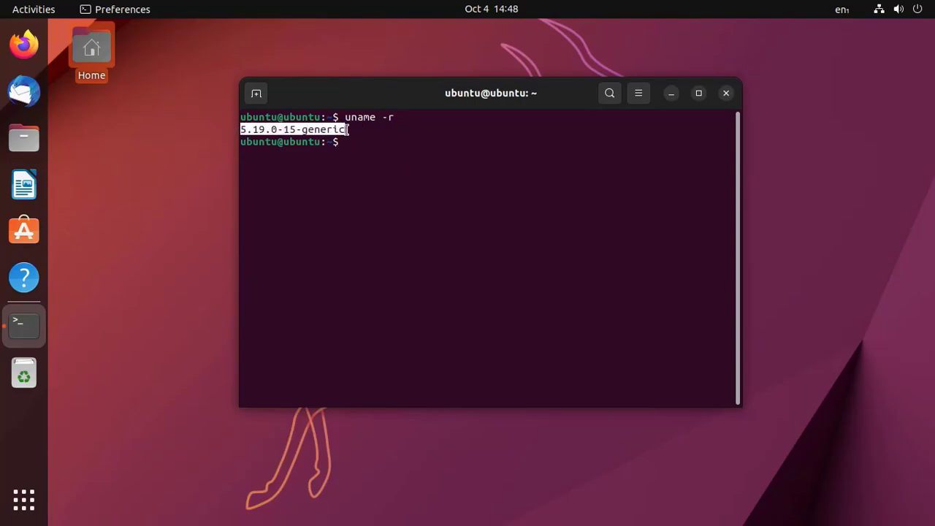
click(391, 144)
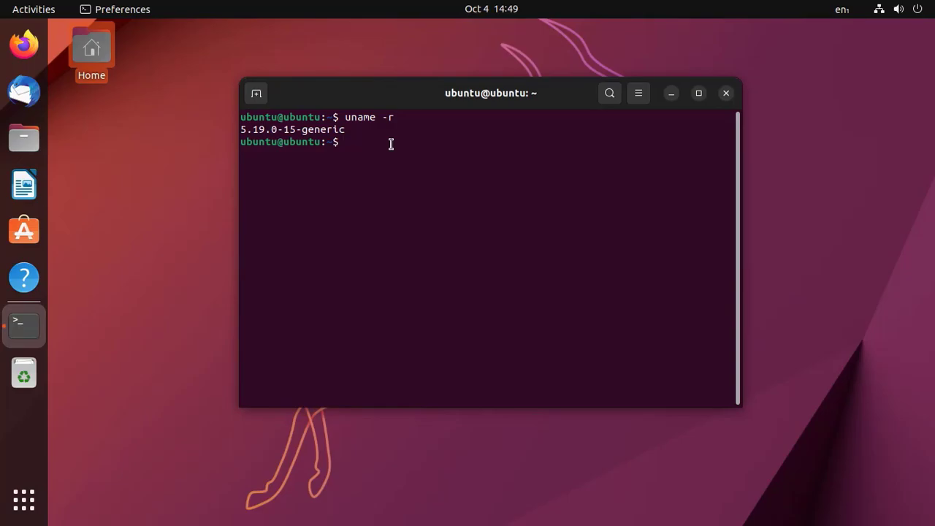
Try to run htop, and install the package with sudo apt install htop.
text(htop)
key(Return)
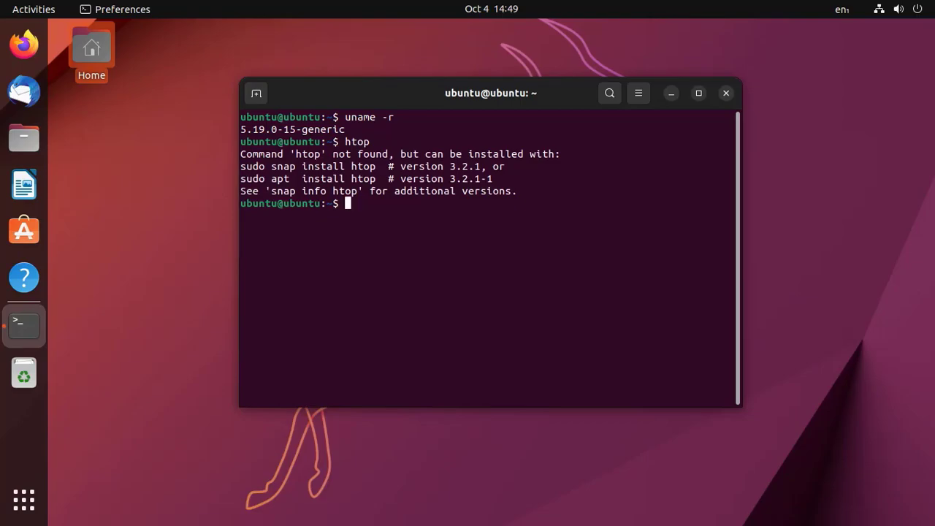
text(sudo apt install htop)
key(Return)
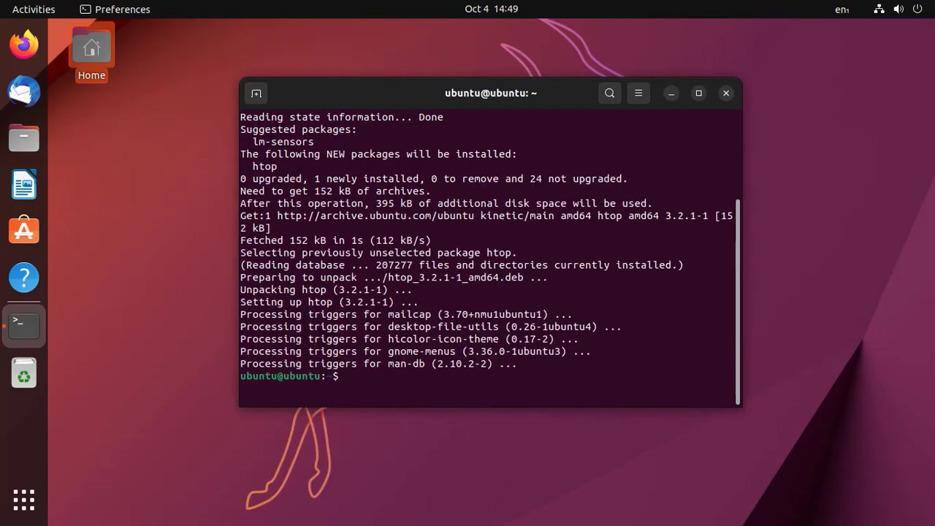
Run htop to examine the memory and processor usage, and quit it.
text(htop)
key(Return)
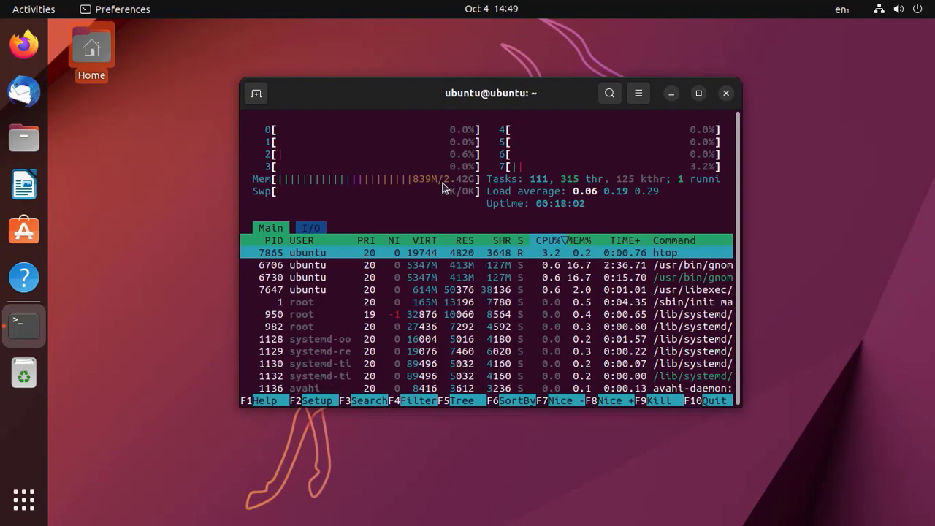
key(q)
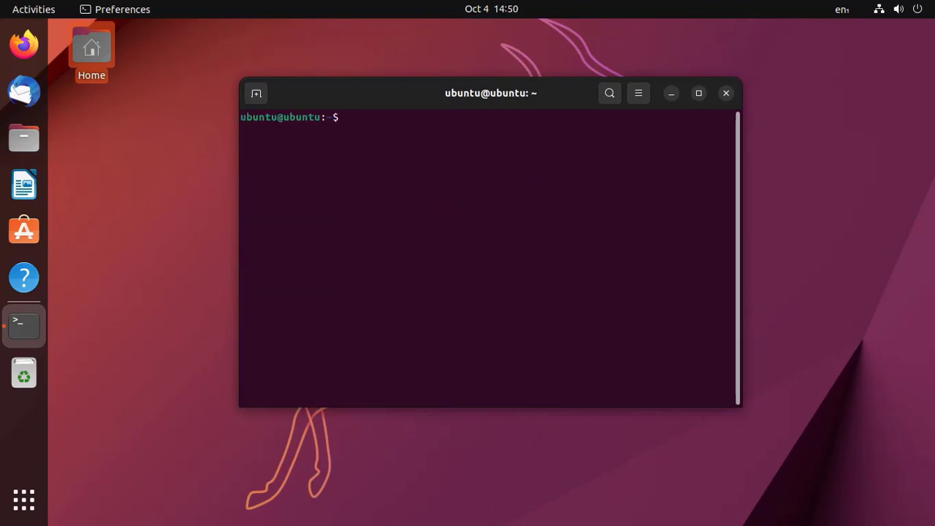
List the installed packages with snap list, check the firefox entry, and exit the cleared terminal.
text(snap )
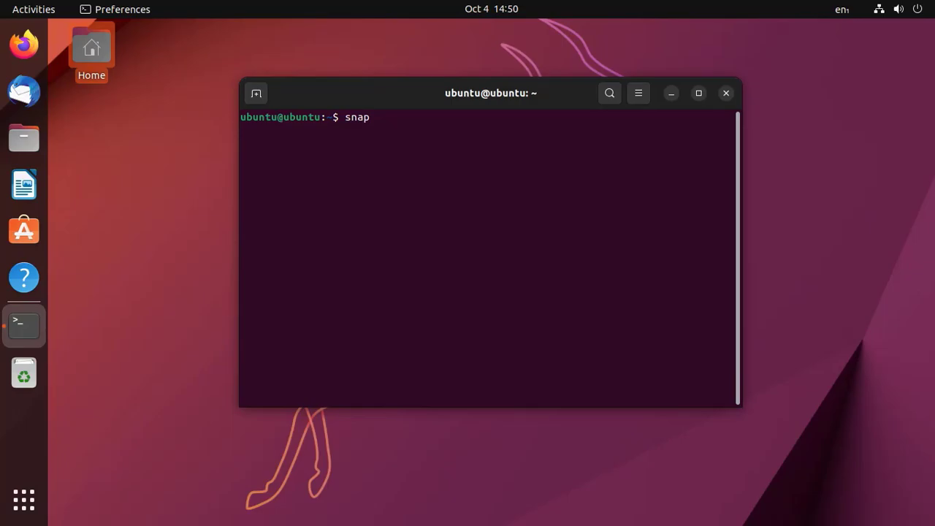
text(list)
key(Return)
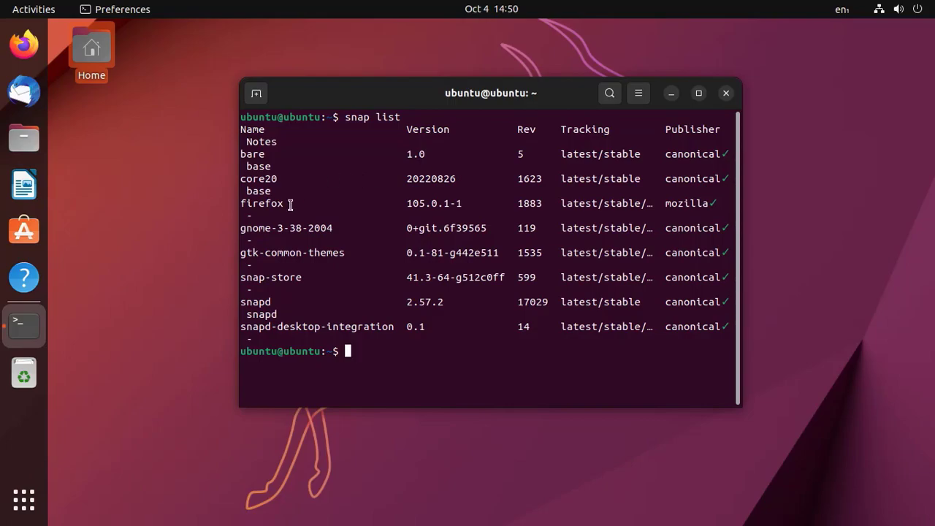
drag(290, 204, 241, 204)
key(ctrl+l)
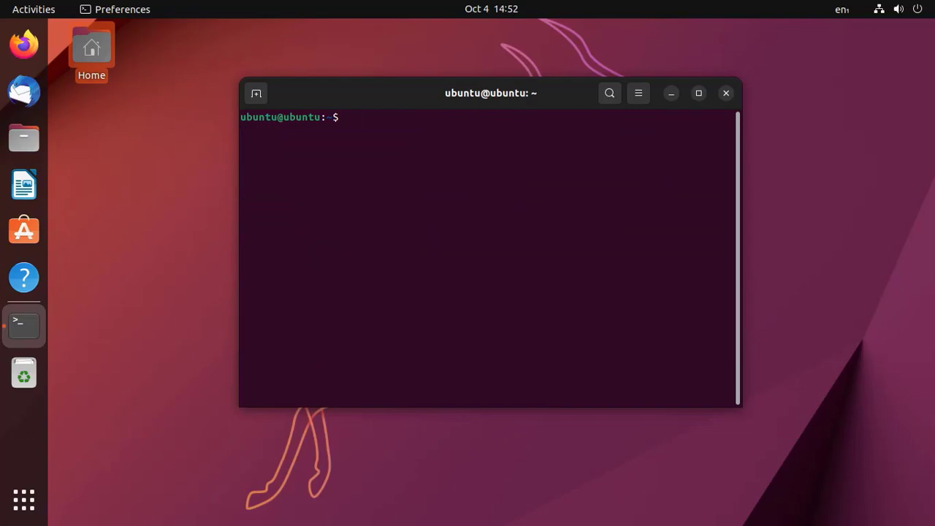
text(exit)
key(Return)
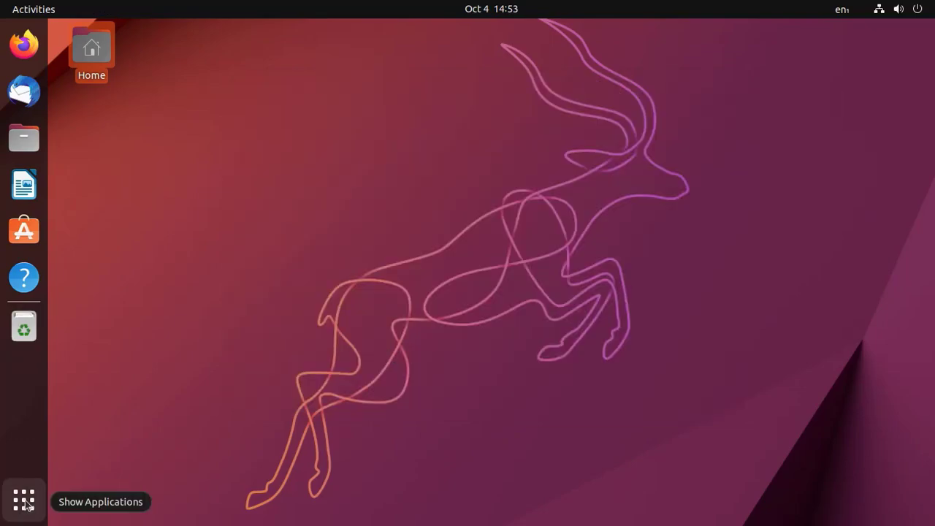
Open Settings from the applications overview and narrow its window to the single-column layout.
click(24, 501)
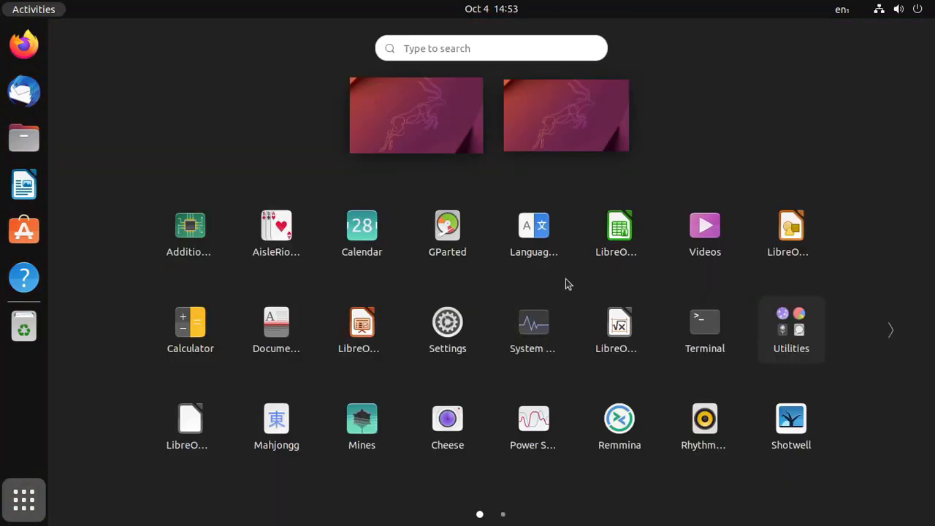
click(467, 309)
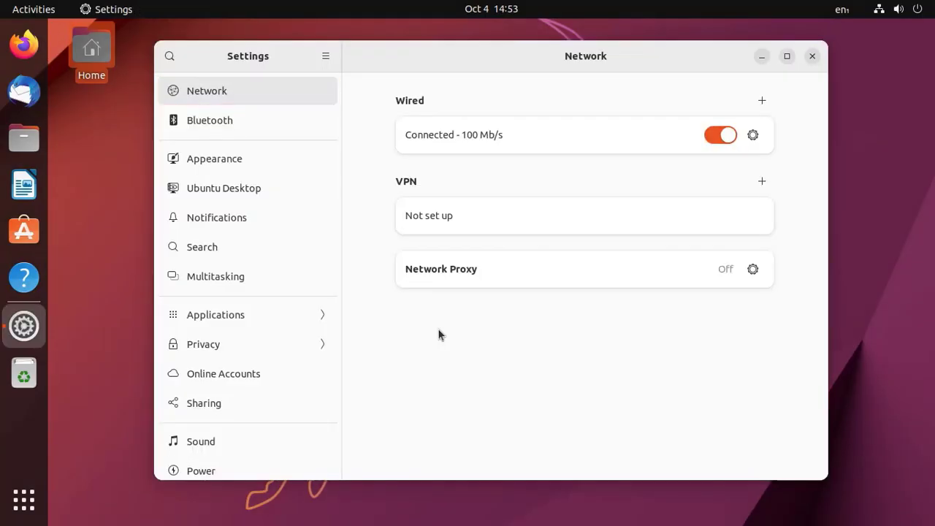
drag(827, 350, 415, 353)
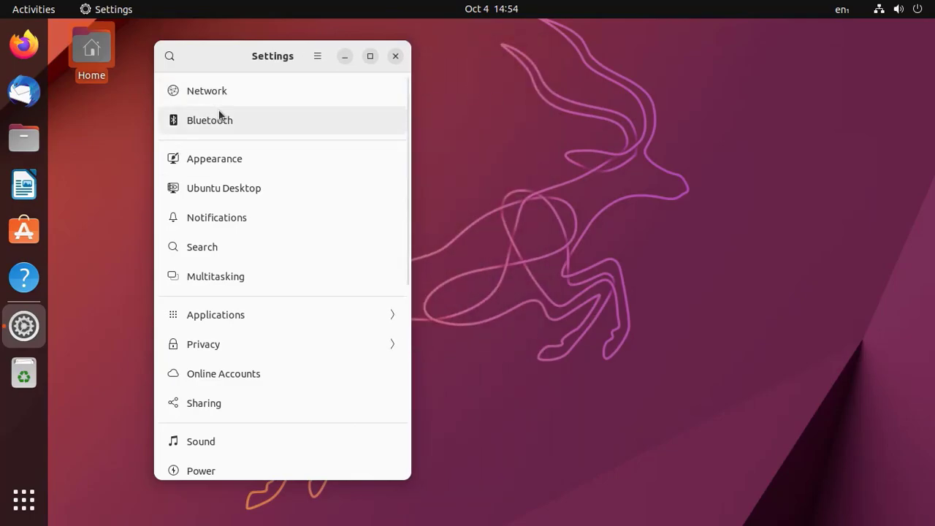
Look through the list of settings categories, view the Network page and return to the list.
scroll(296, 220, down, 5)
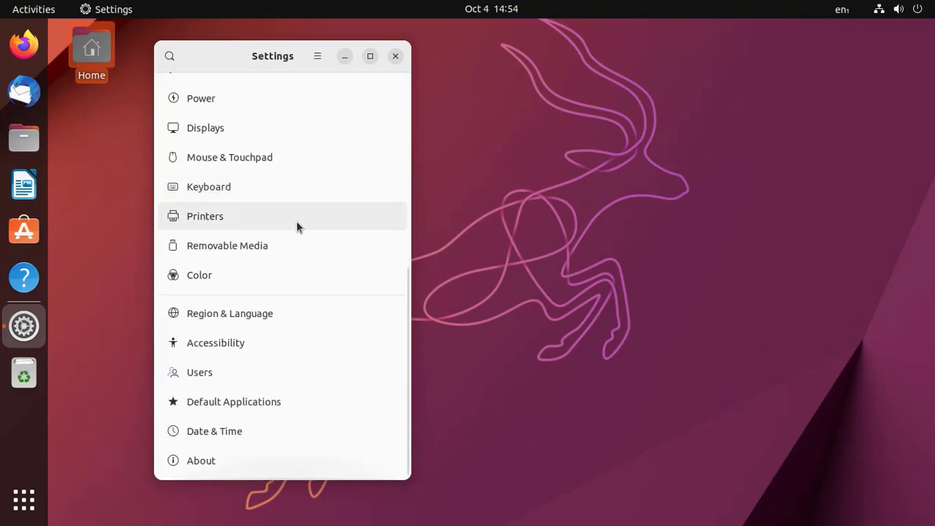
scroll(296, 223, up, 5)
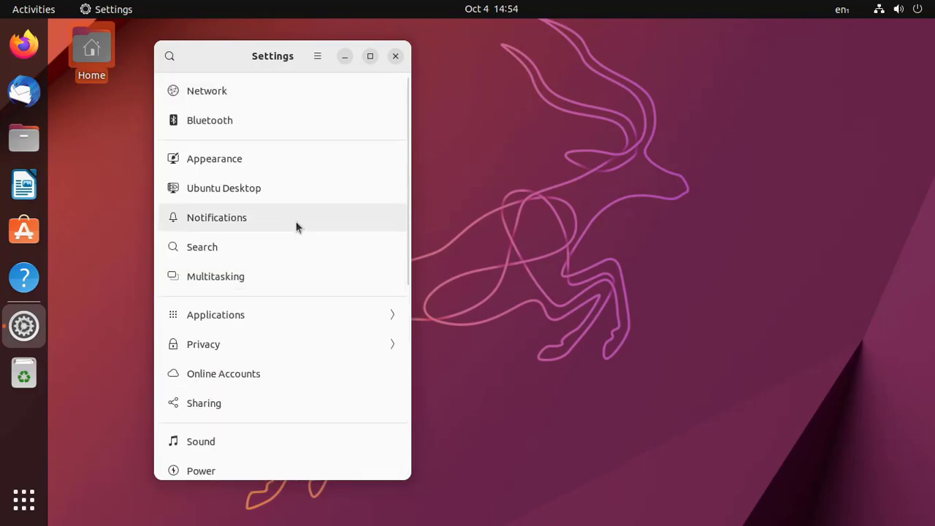
click(290, 87)
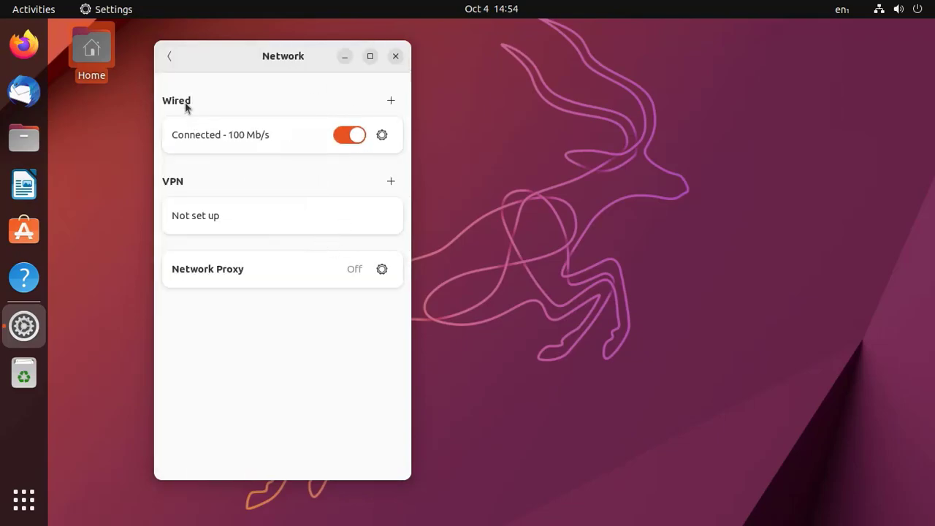
click(170, 57)
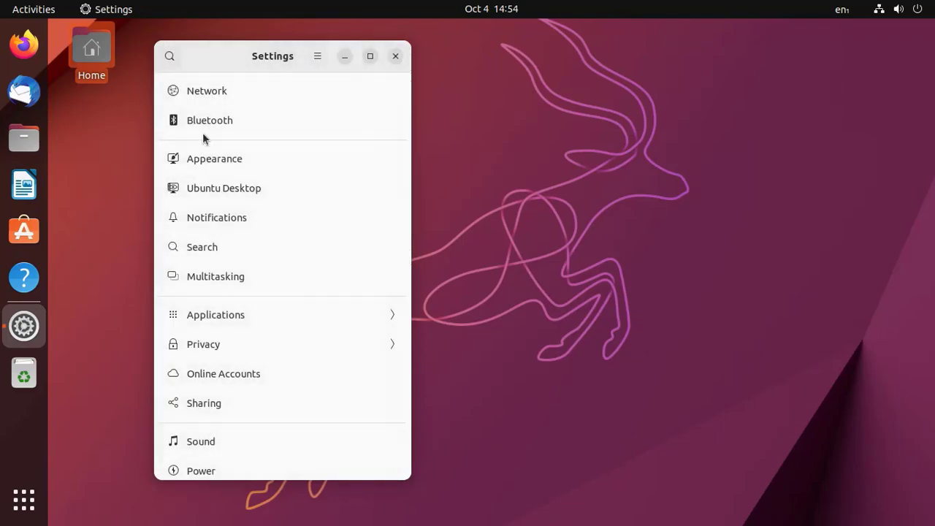
Open the Appearance page and widen the Settings window to the two-column layout.
click(240, 160)
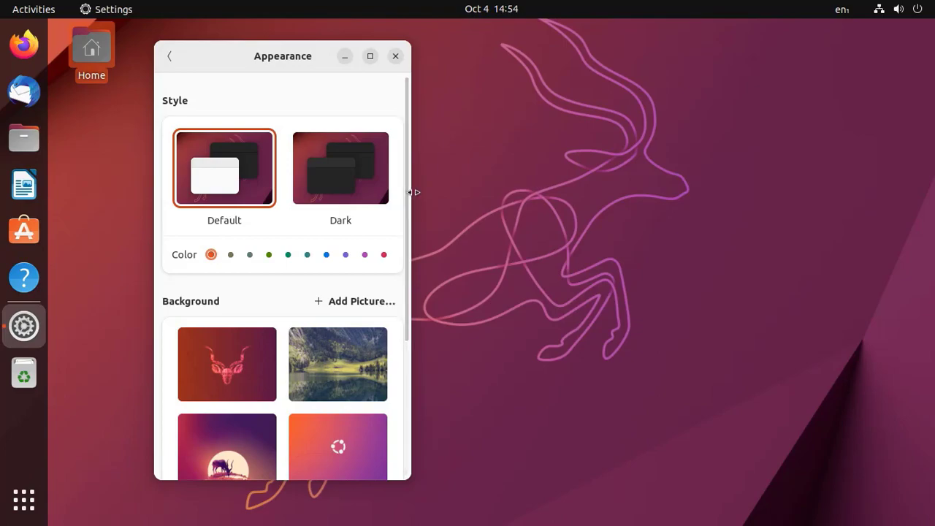
drag(412, 194, 739, 200)
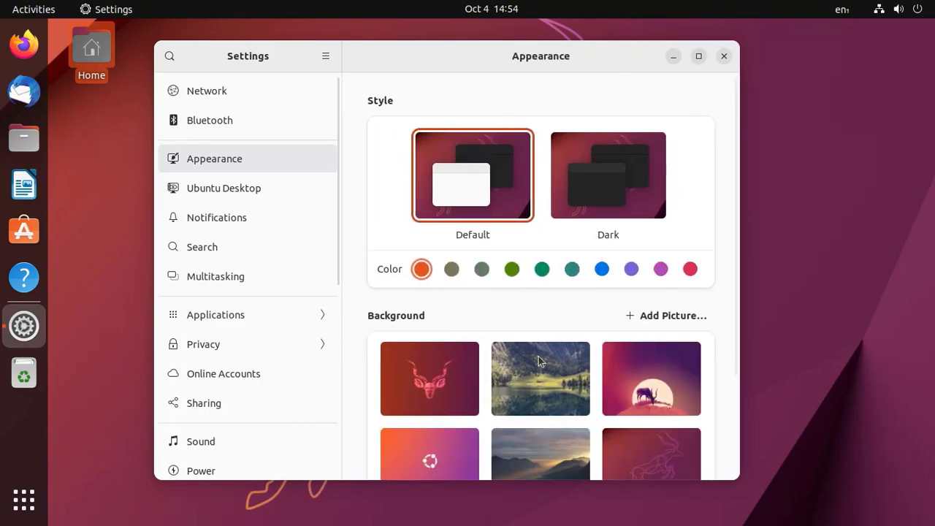
click(267, 166)
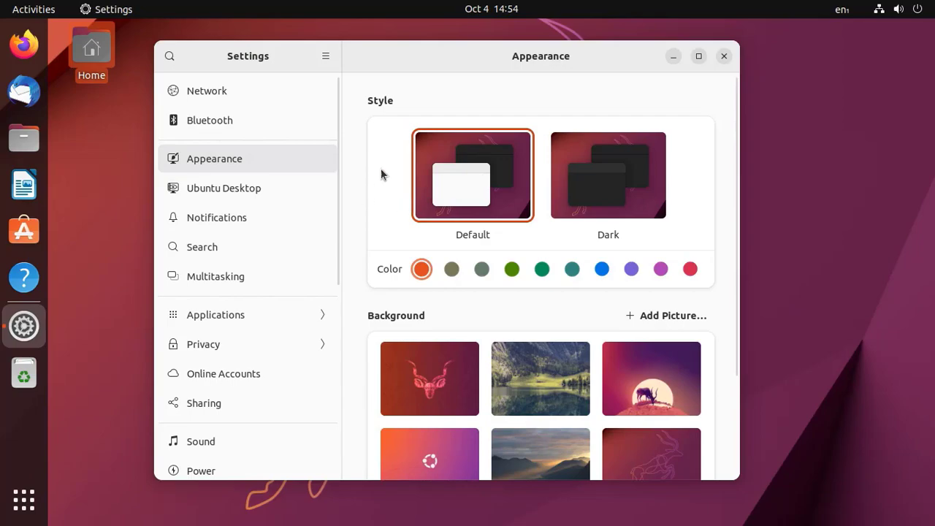
Set the style to Dark, switch the Dark Mode quick setting on, off and on again, and dismiss the quick settings.
click(598, 197)
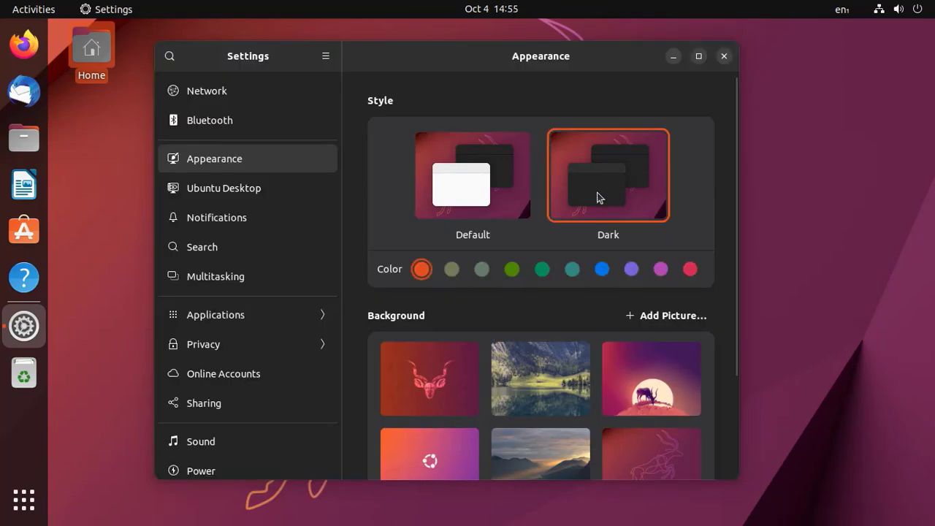
click(905, 14)
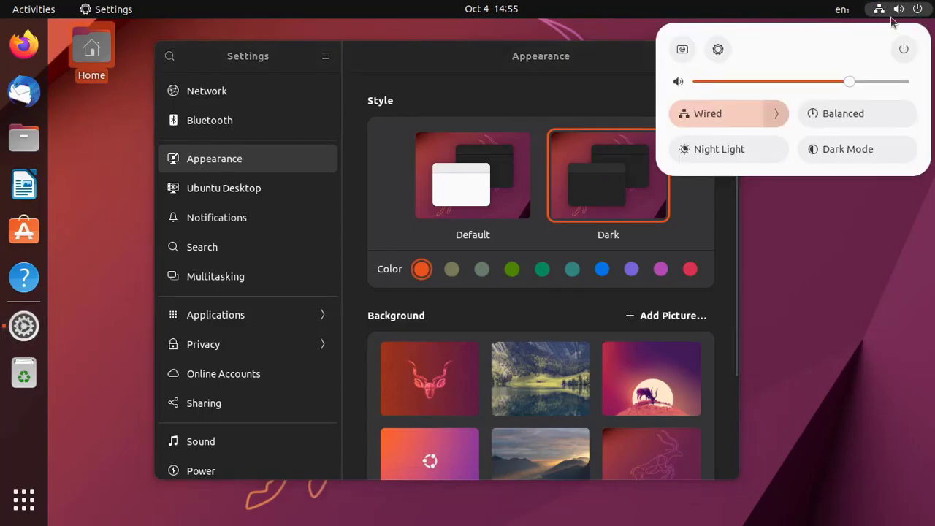
click(854, 151)
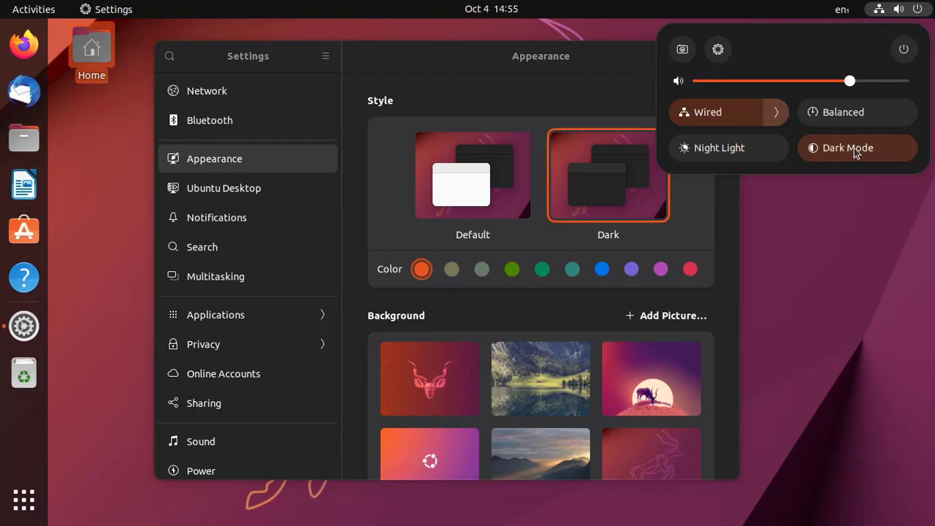
click(856, 151)
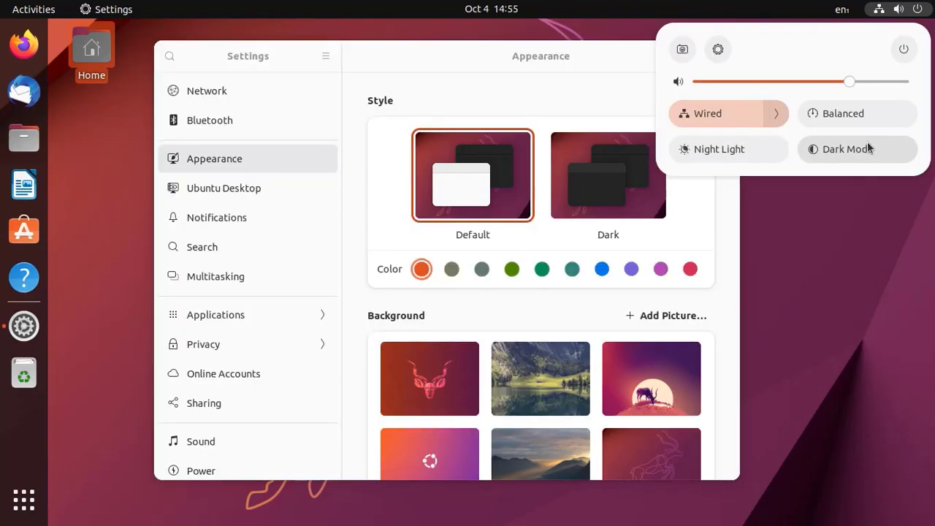
click(869, 149)
click(461, 73)
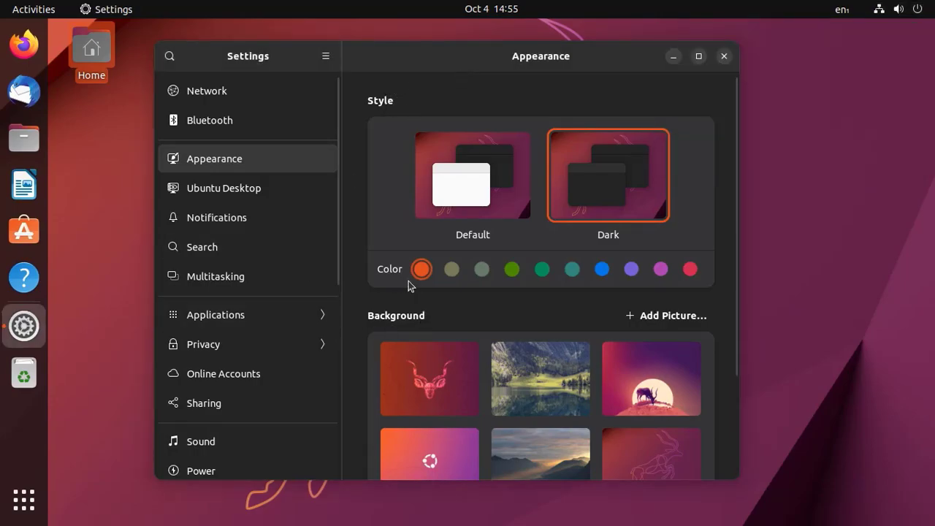
Set the desktop background to the static antelope-and-moon picture and hide the Settings window briefly to view it full screen.
scroll(473, 306, down, 4)
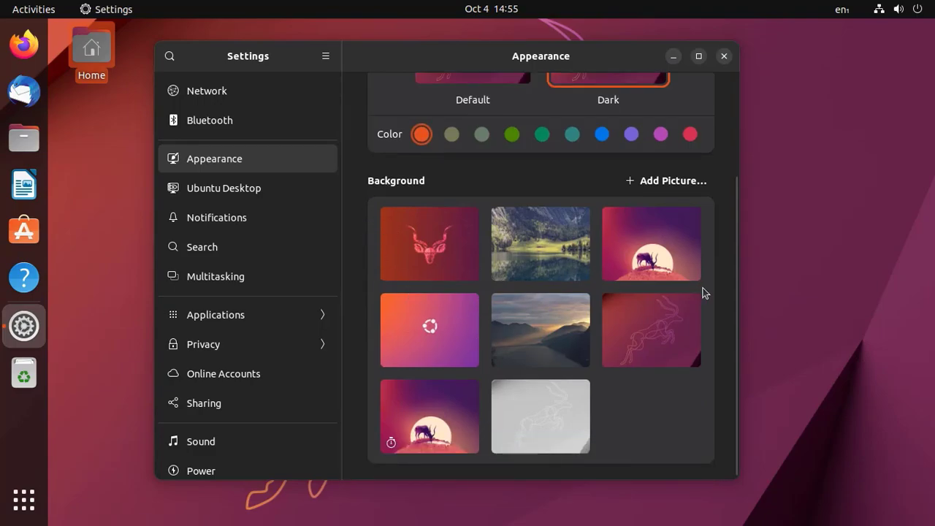
click(672, 258)
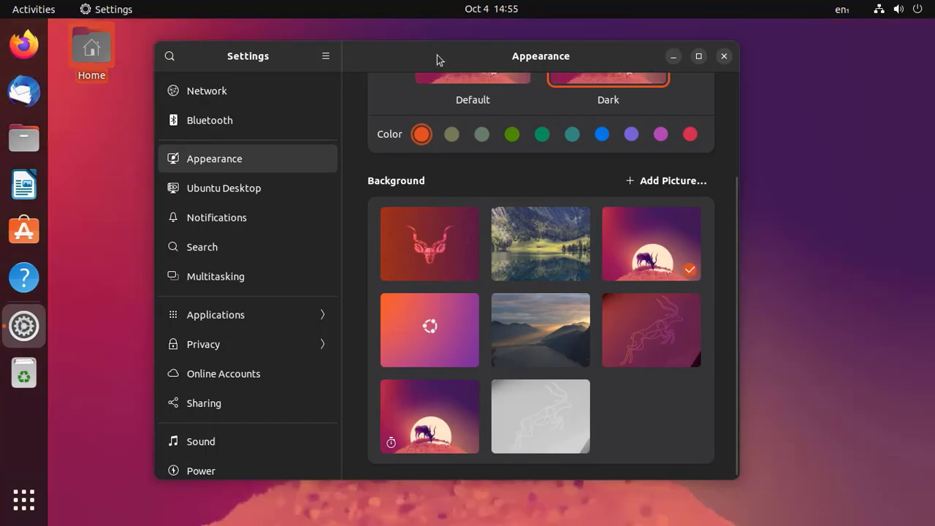
key(super+h)
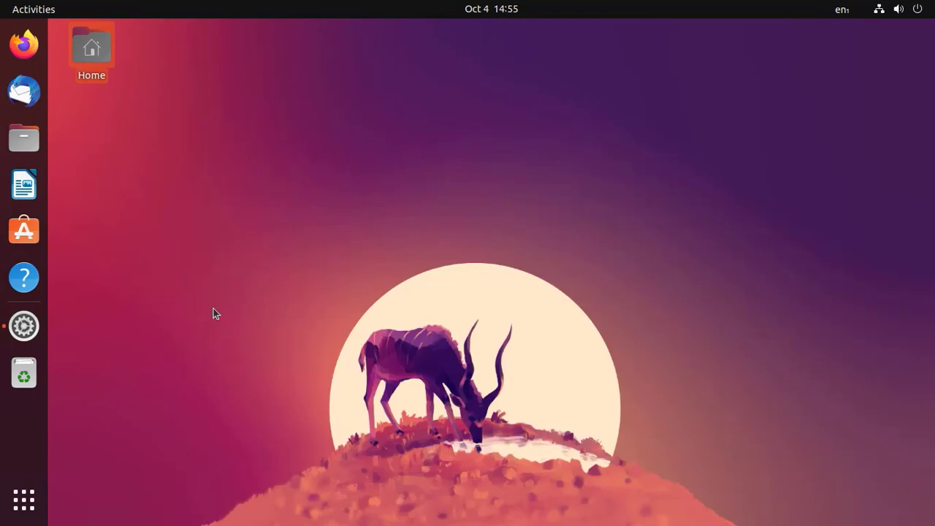
click(24, 326)
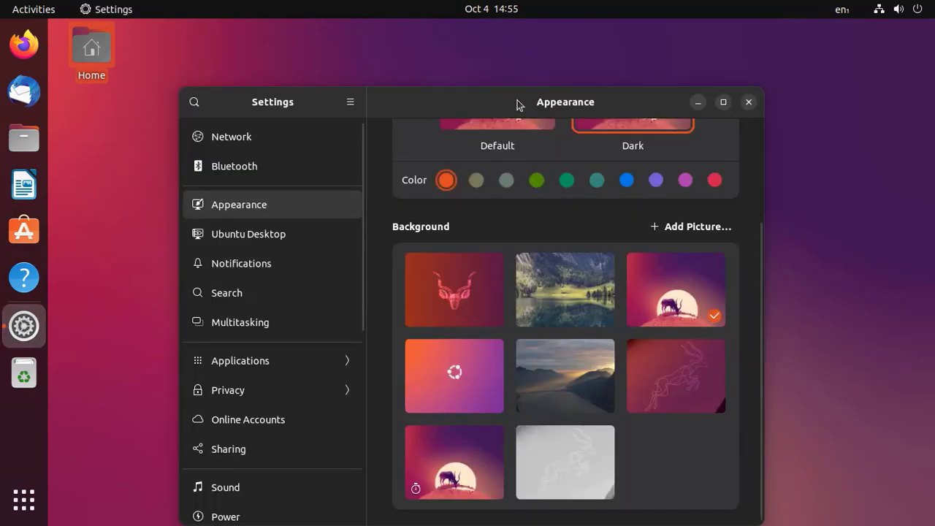
drag(516, 105, 505, 46)
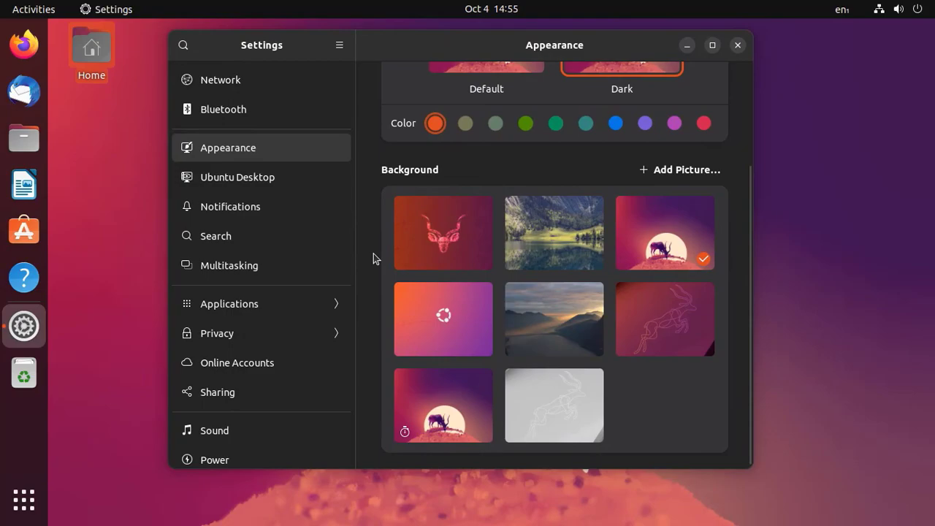
Look over the Appearance page, and examine the desktop icon and dock options on the Ubuntu Desktop page.
scroll(373, 258, up, 4)
scroll(373, 258, down, 4)
click(256, 178)
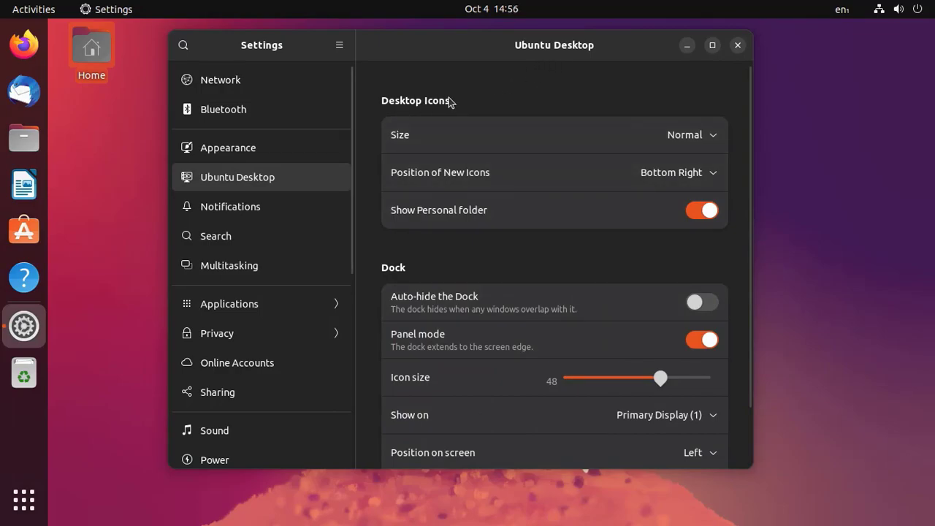
scroll(395, 278, down, 2)
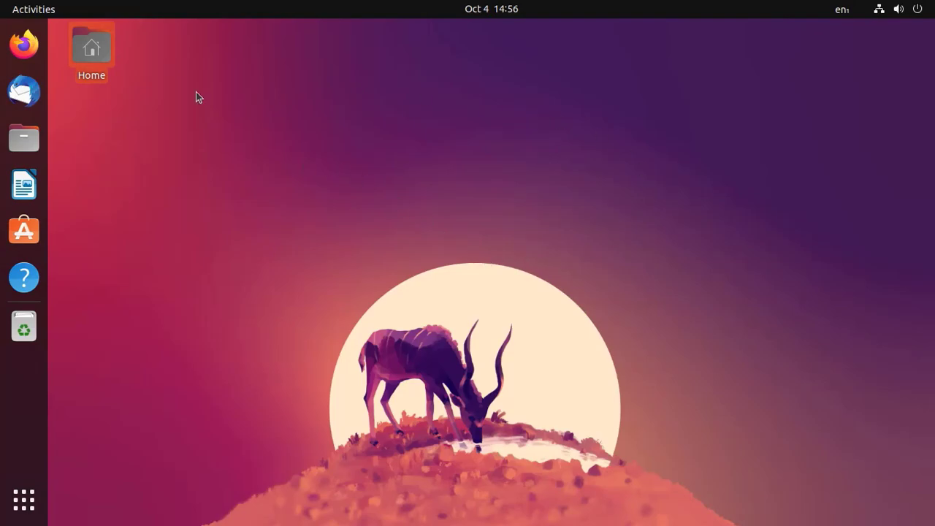
Open the Files app and test its adaptive layout by narrowing the window, showing and hiding the sidebar, and widening it again.
click(25, 138)
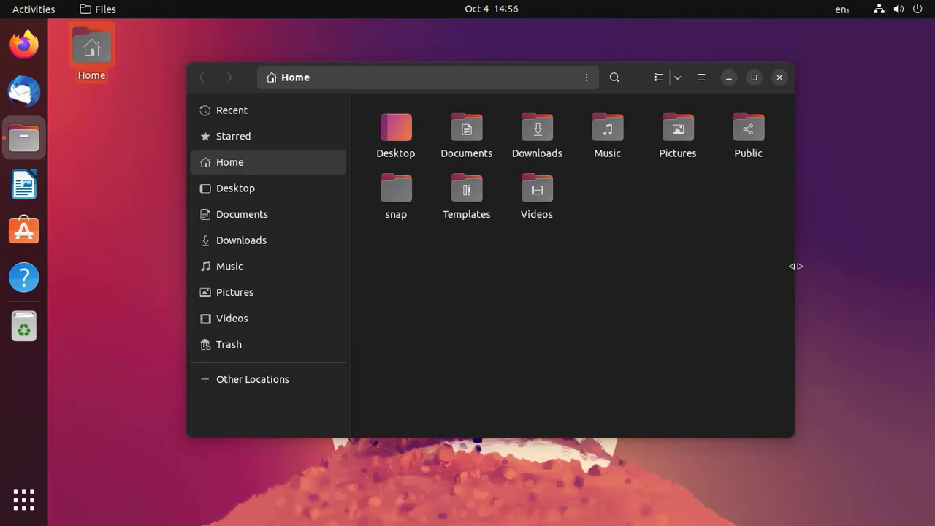
drag(796, 266, 460, 269)
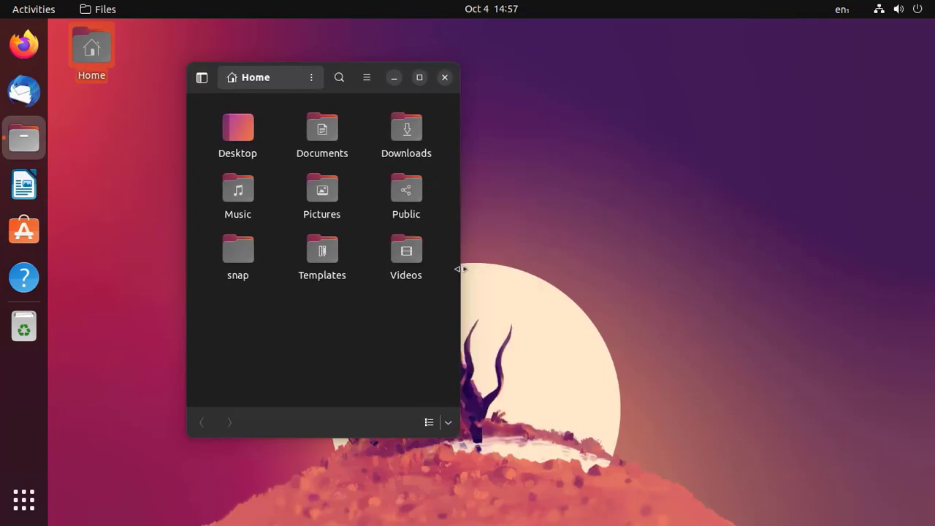
click(202, 78)
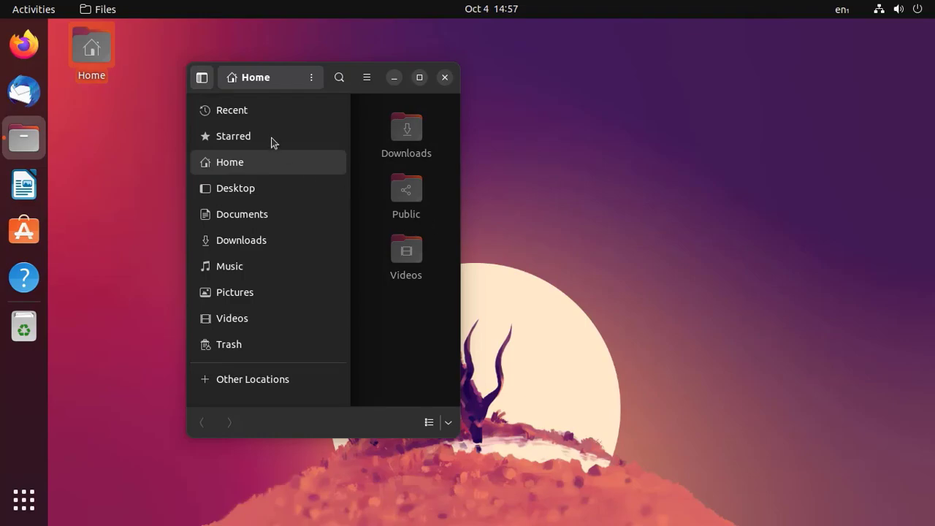
click(202, 78)
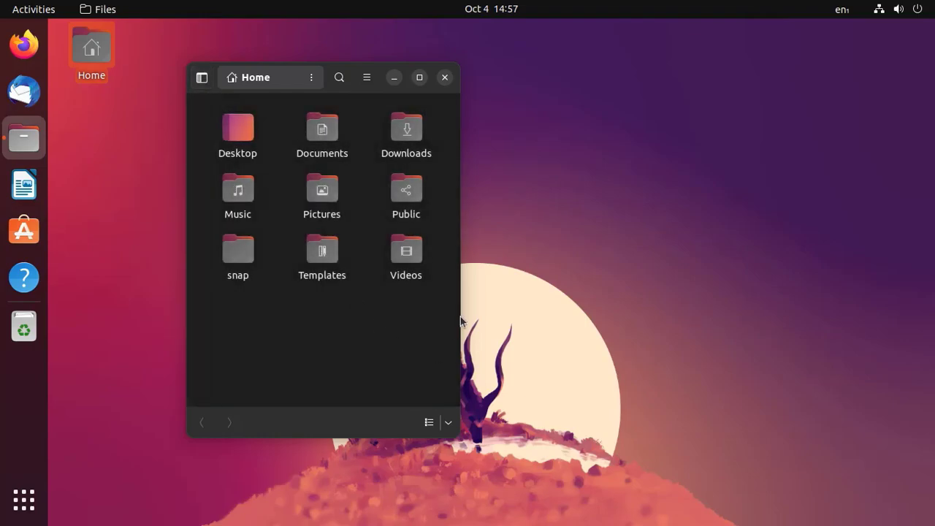
drag(454, 312, 822, 282)
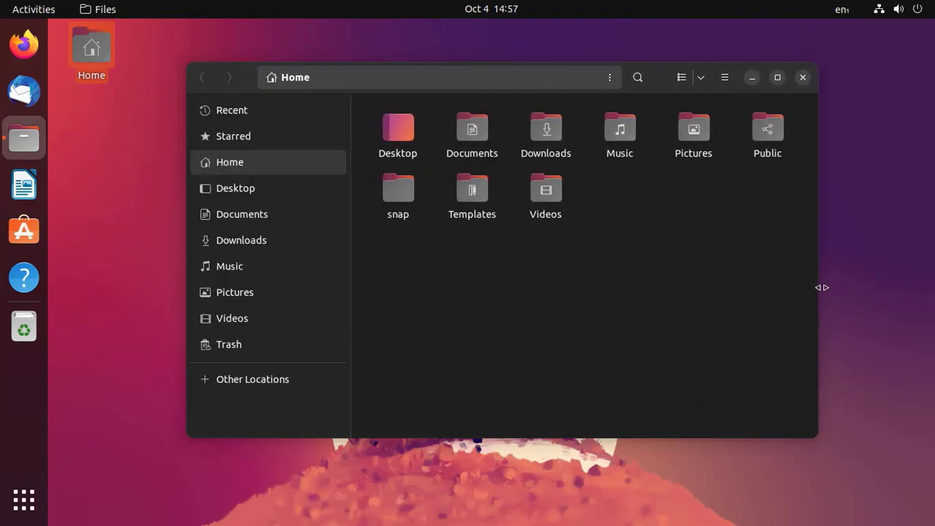
Go to the Music folder, open it in Terminal from the empty area, and move the terminal window toward the screen's centre.
double_click(622, 136)
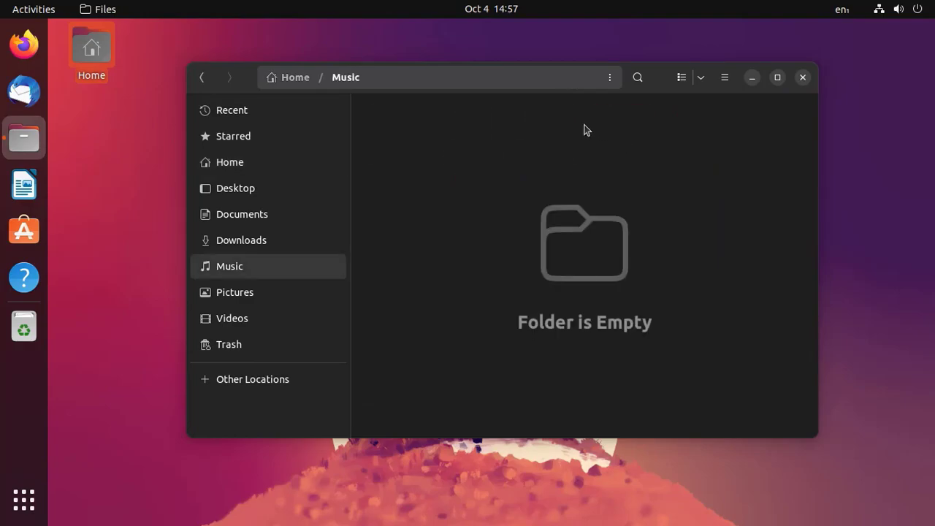
right_click(444, 212)
key(Escape)
right_click(468, 224)
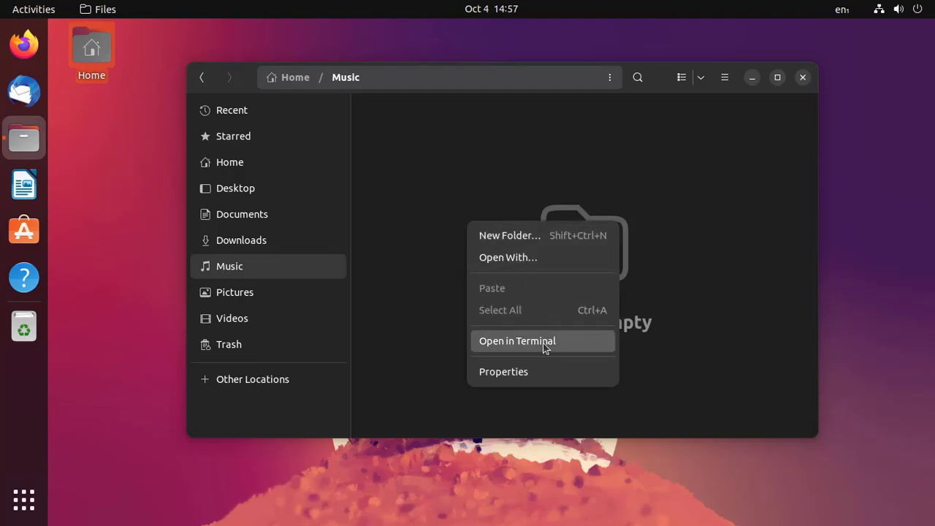
click(544, 343)
drag(246, 41, 593, 172)
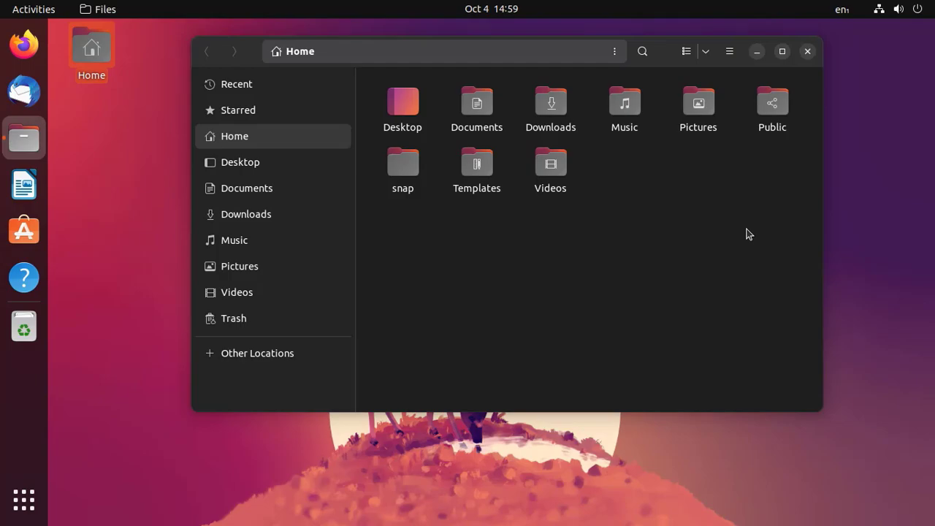
Open a second Files window showing the Desktop folder and move it so that it overlaps the Home window.
right_click(30, 141)
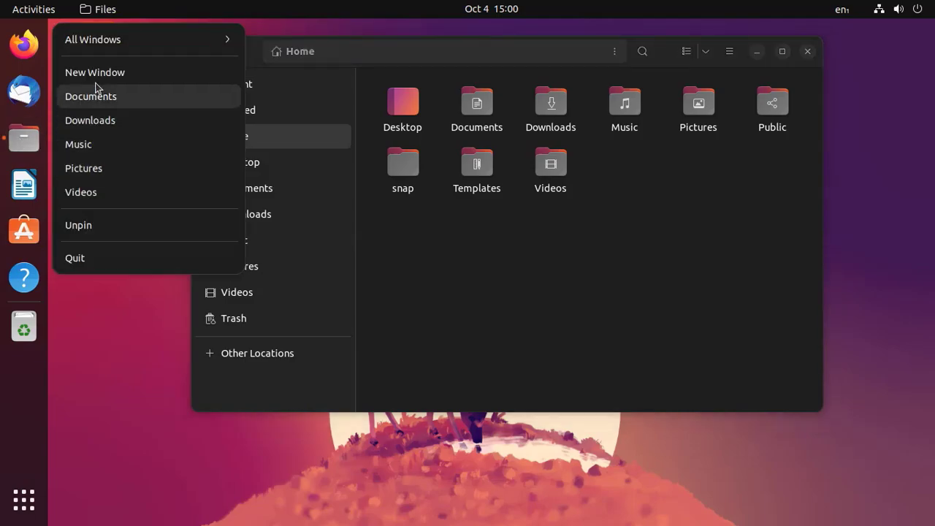
click(118, 72)
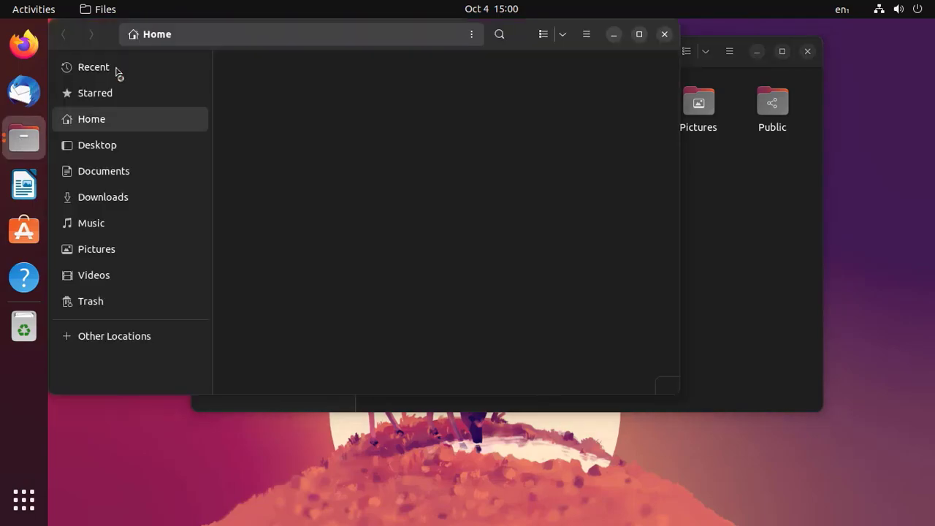
double_click(268, 97)
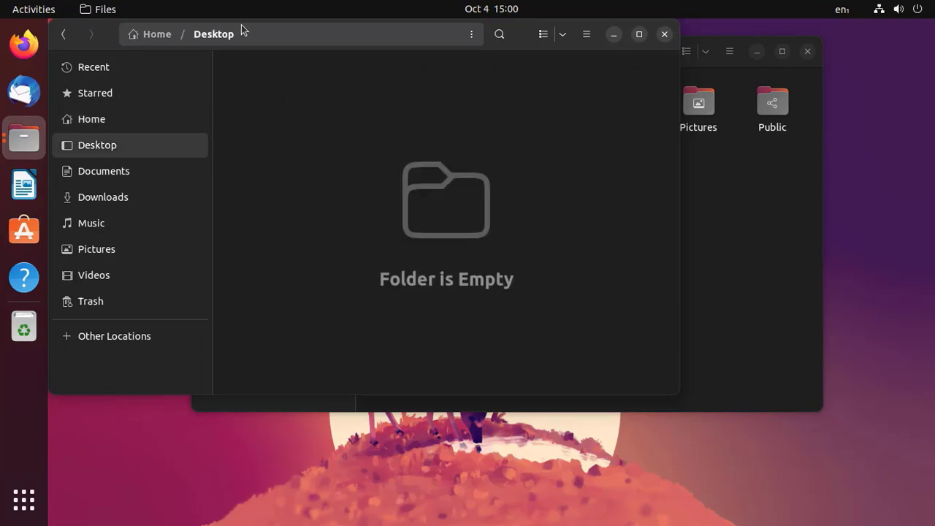
drag(242, 27, 467, 117)
Open a third Files window showing the Videos folder and place it in front of the other two.
right_click(27, 141)
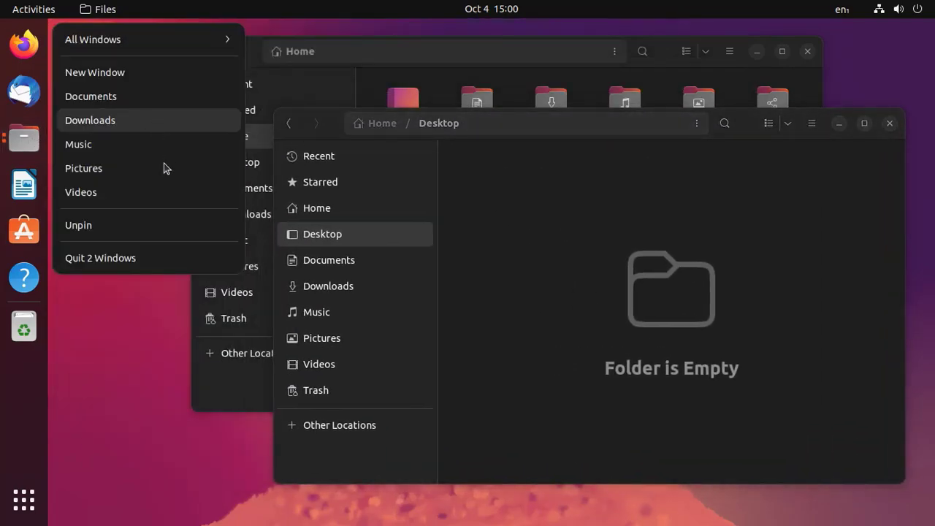
click(180, 70)
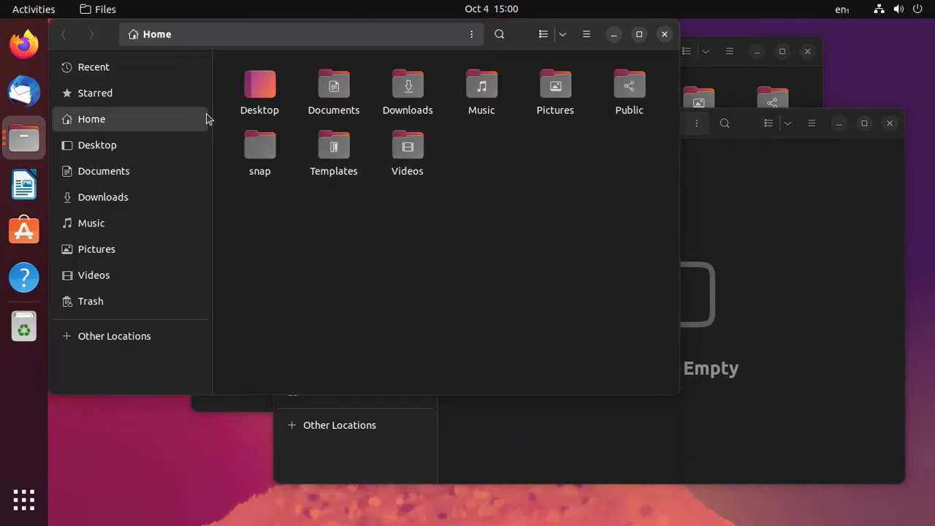
double_click(407, 149)
drag(311, 41, 482, 193)
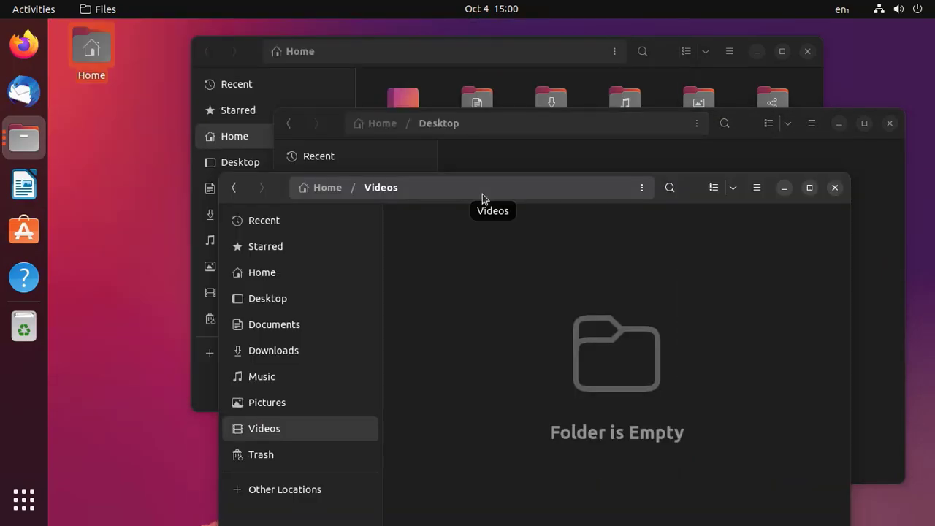
Show the overview of all open Files windows and bring the Desktop folder window to the front.
click(39, 142)
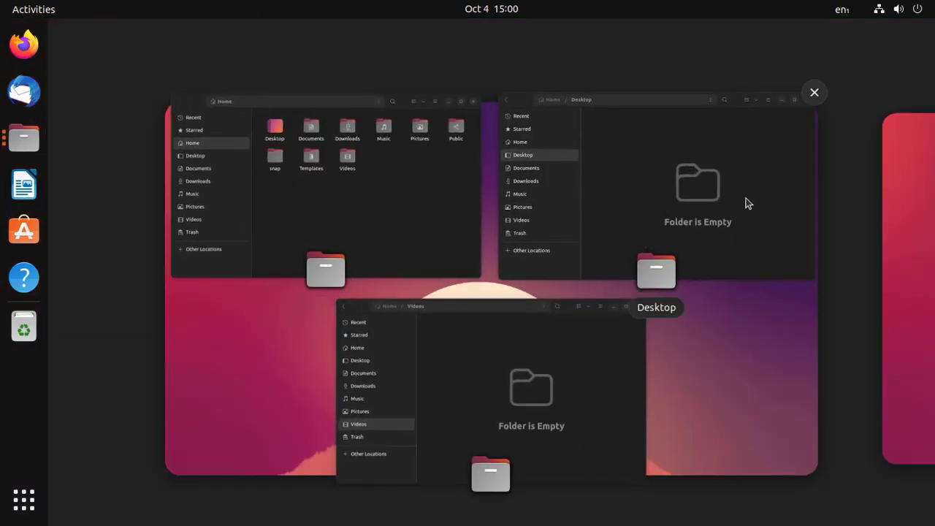
click(666, 184)
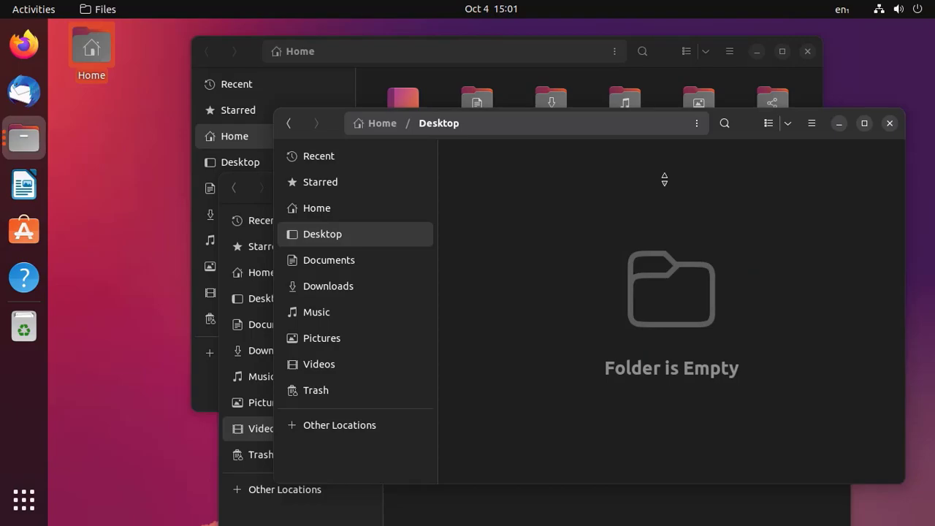
Open the Sound page in the Settings app.
click(123, 377)
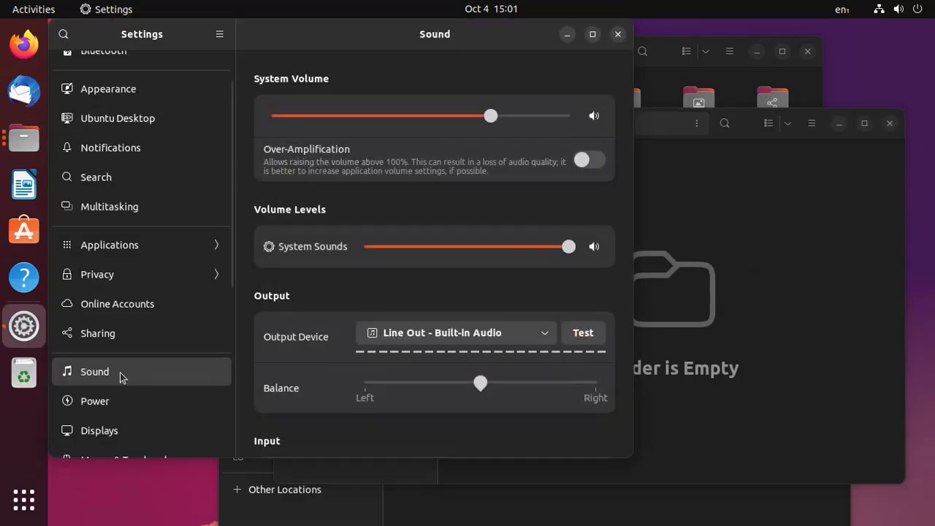